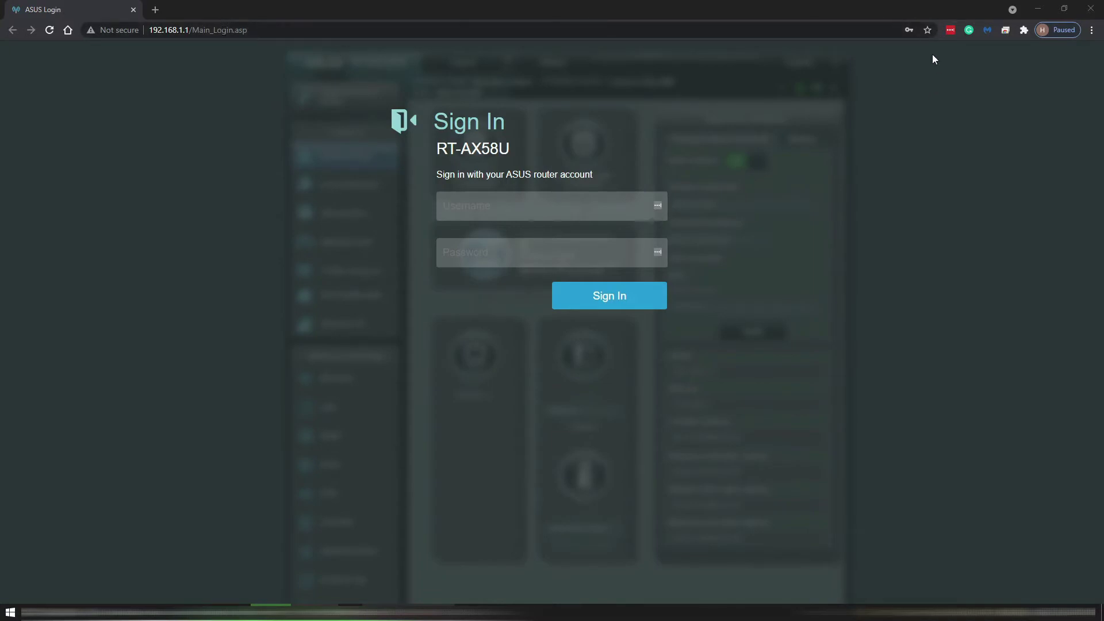
left_click(928, 30)
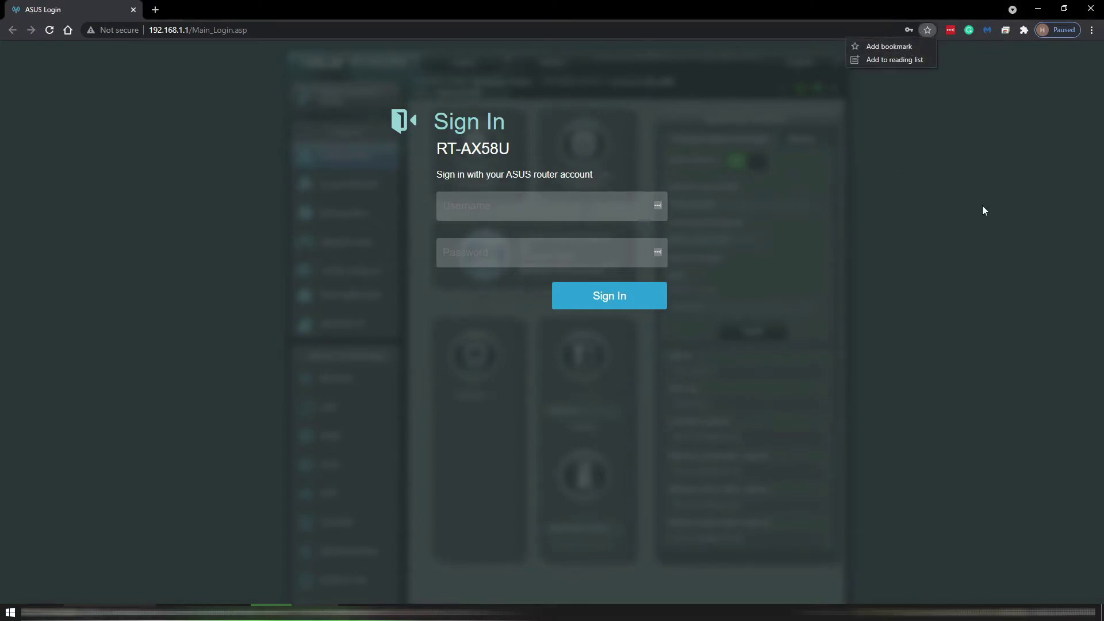
left_click(40, 269)
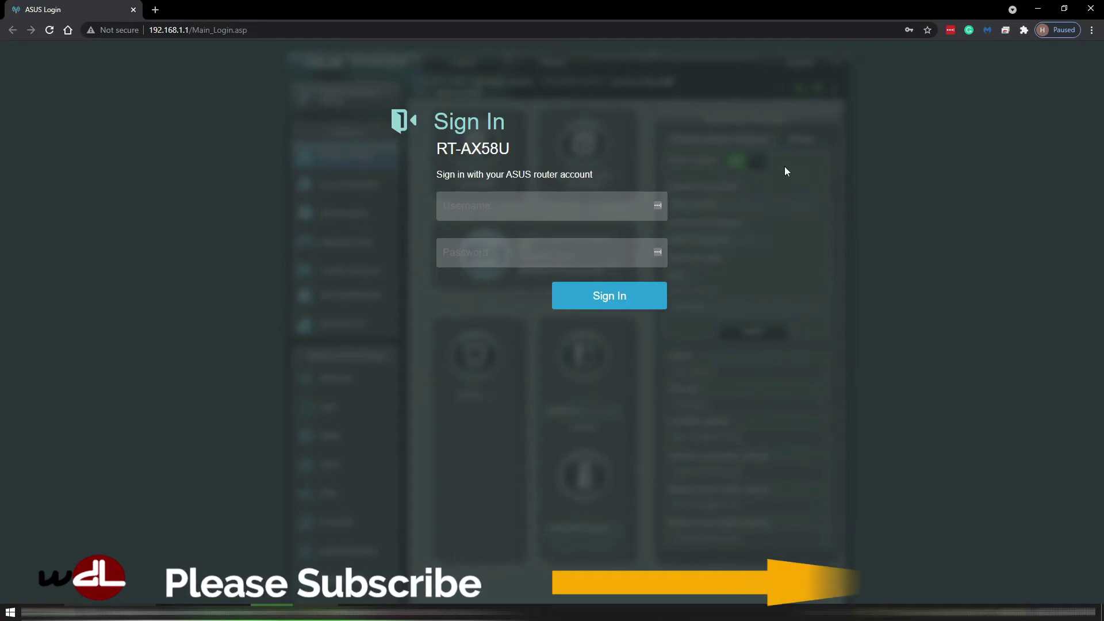
Sign in with the saved router login and open the new-firmware notification.
left_click(523, 207)
left_click(523, 237)
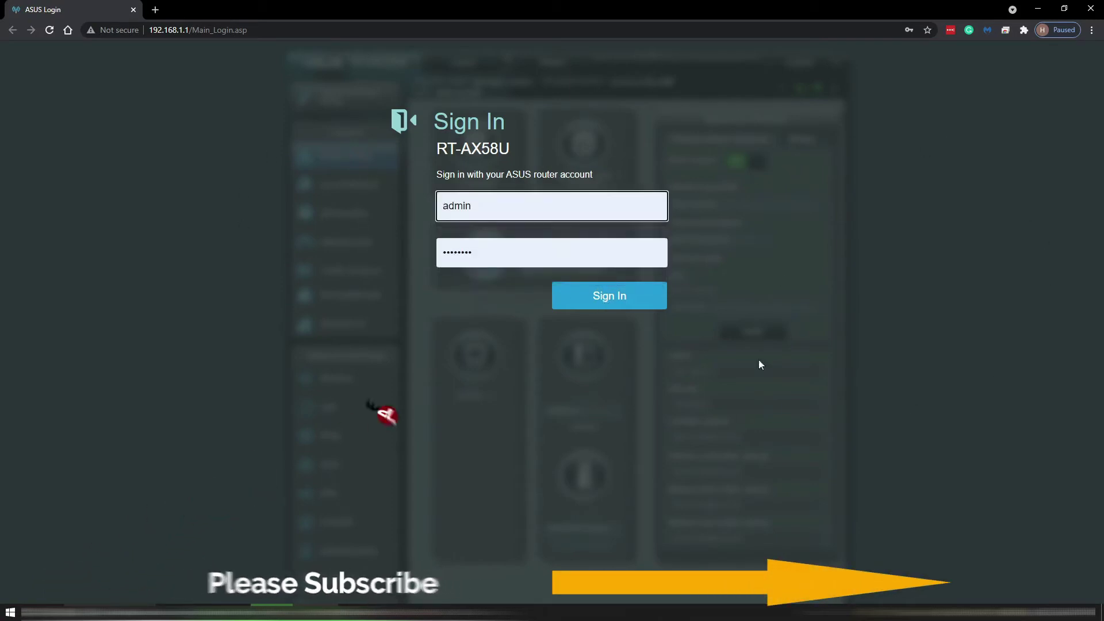
left_click(606, 305)
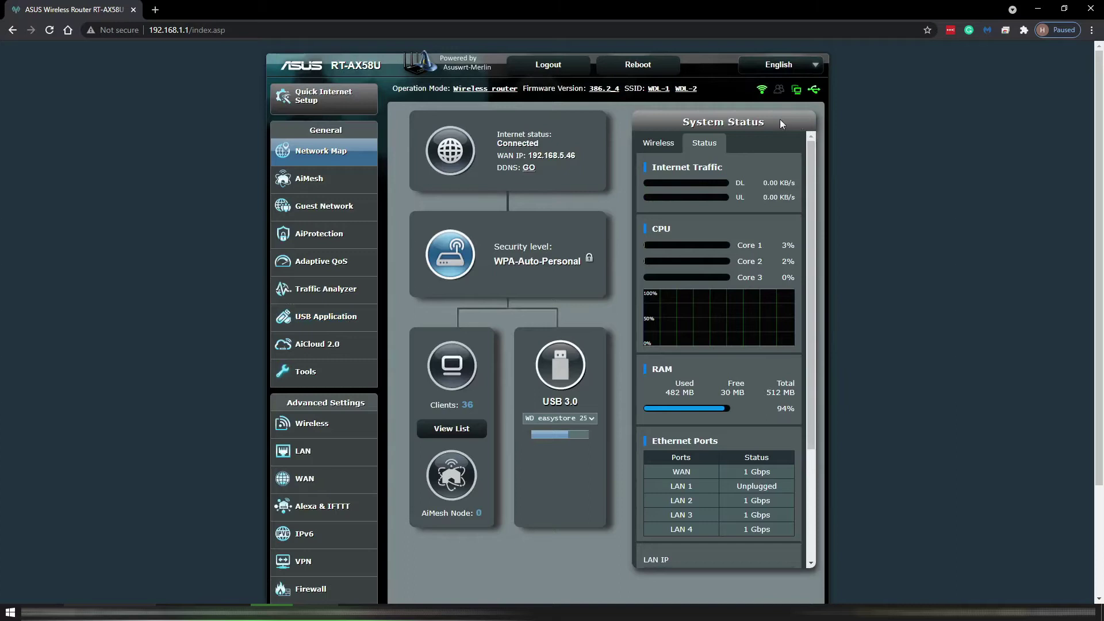
left_click(744, 92)
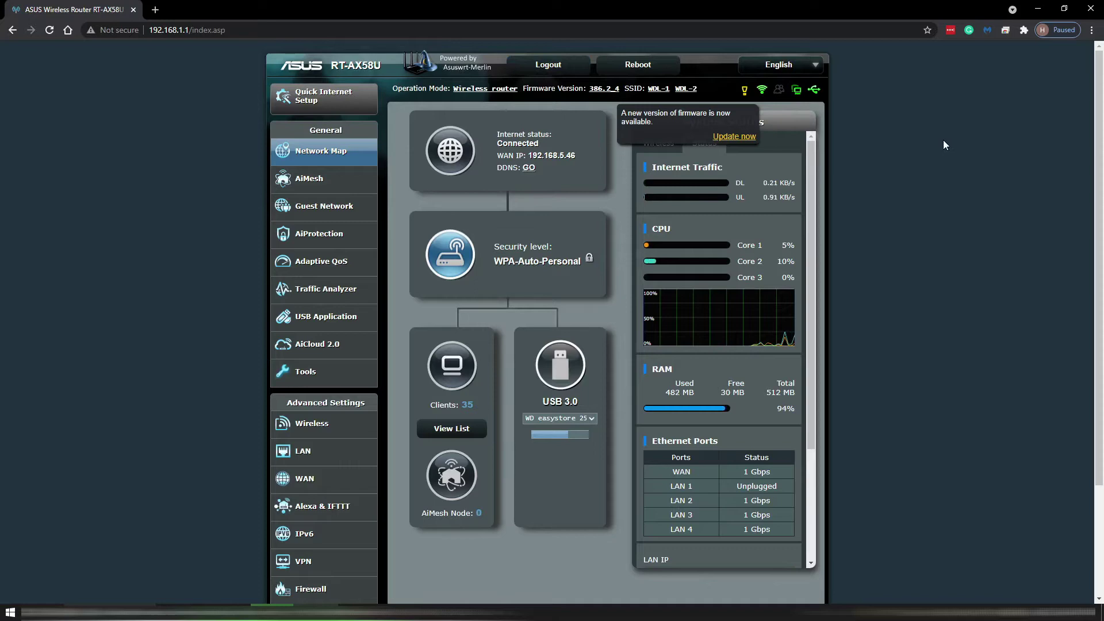
Go to the Firmware Upgrade page and view the 386.2_6 release notes.
left_click(734, 136)
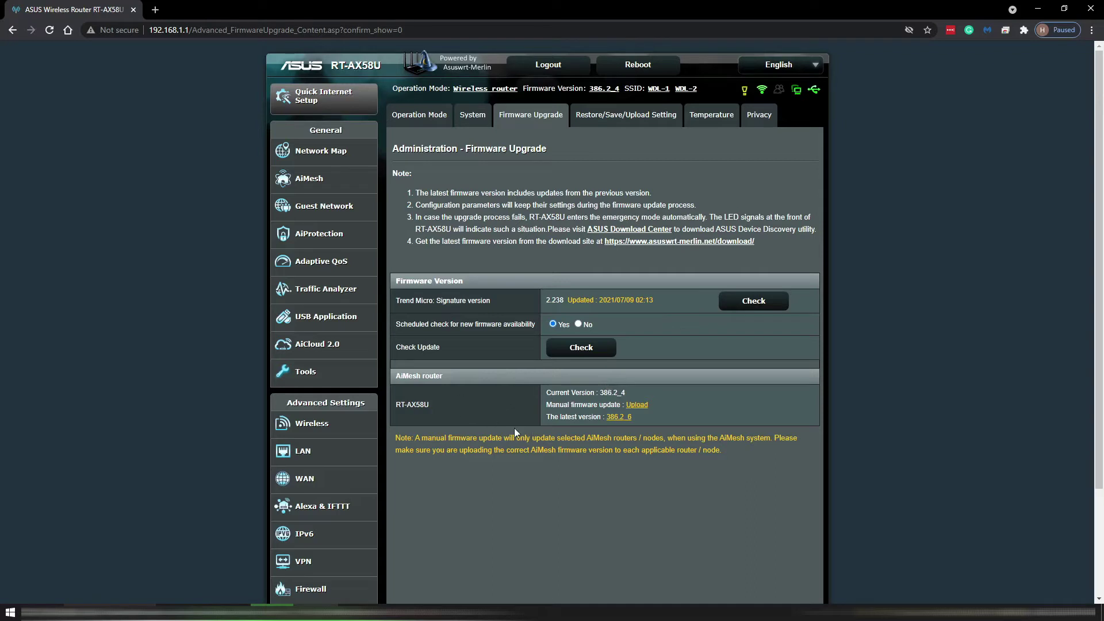
left_click(619, 418)
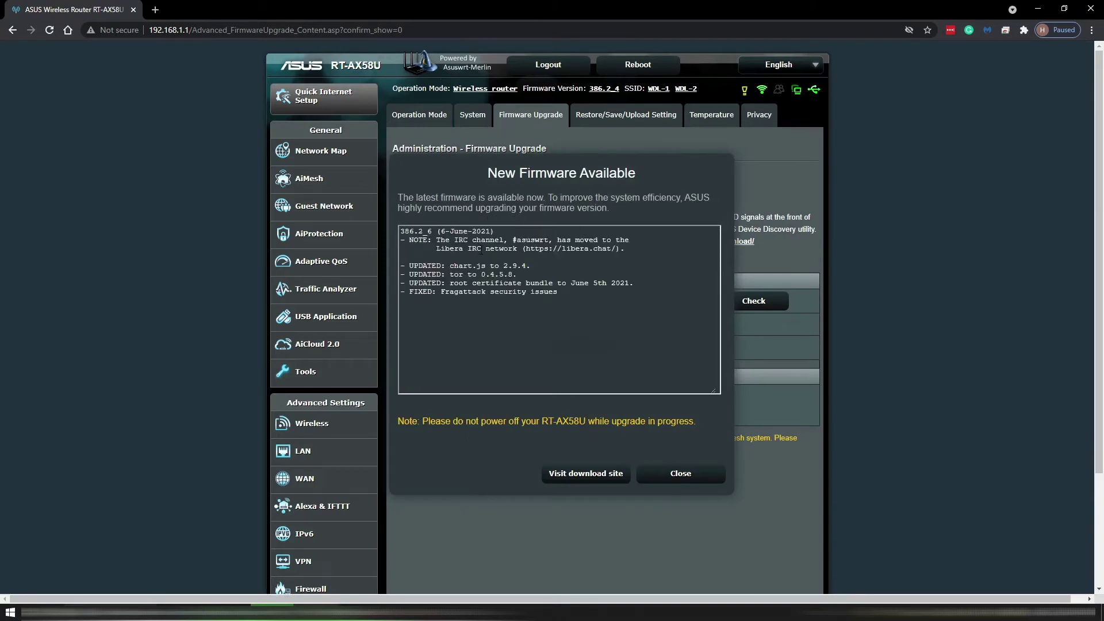
left_click_drag(563, 299, 412, 292)
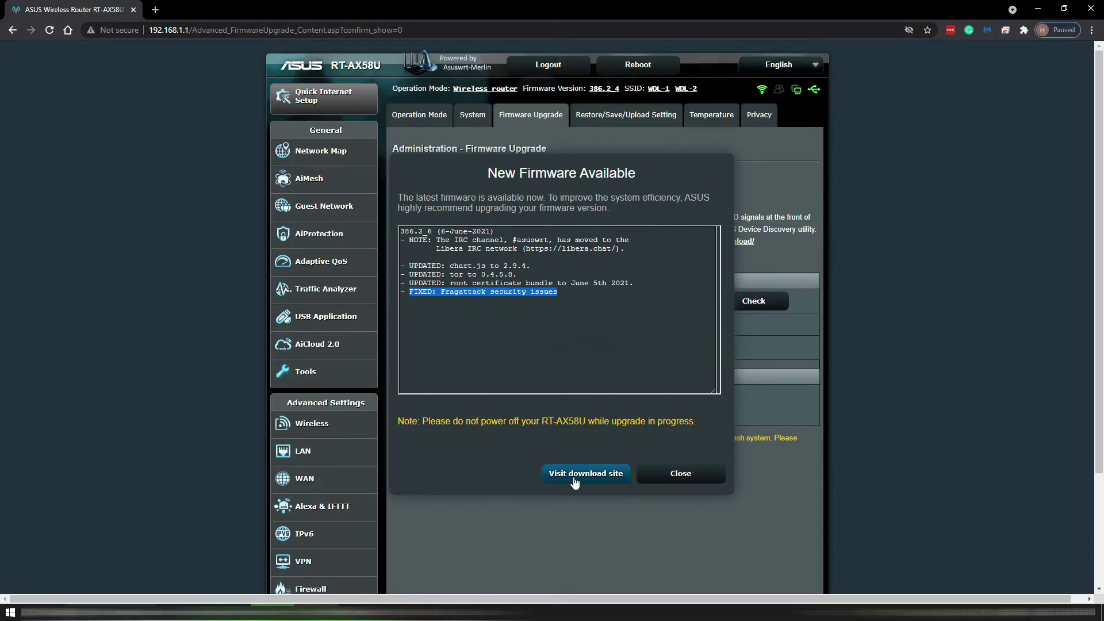
Download RT-AX58U_386.2_6.zip from the Release folder on the SourceForge download site.
left_click(602, 477)
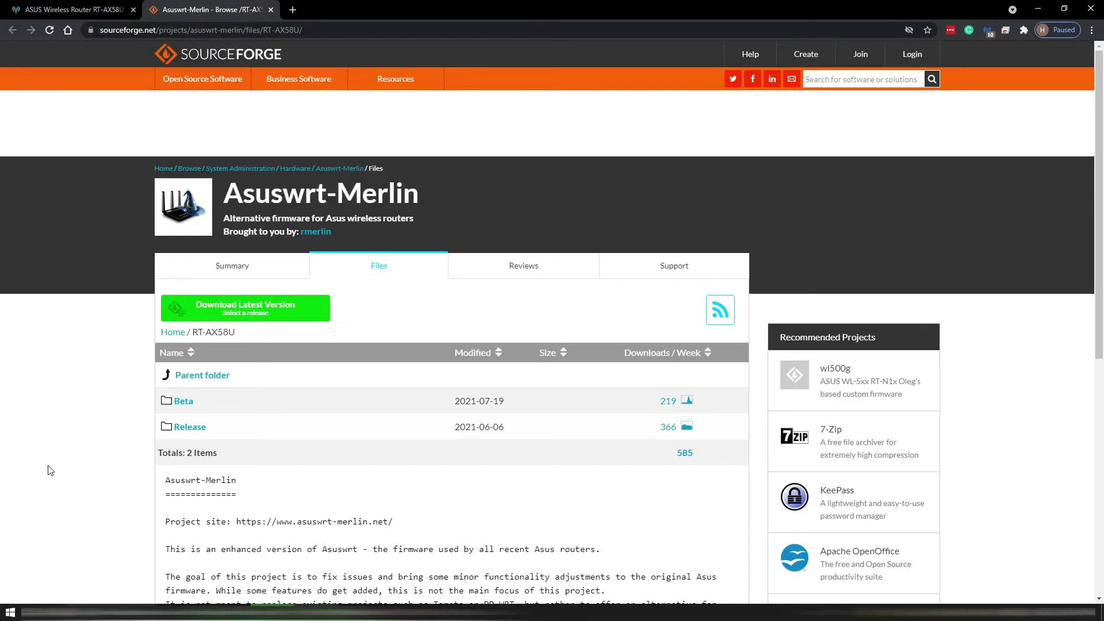
left_click(195, 432)
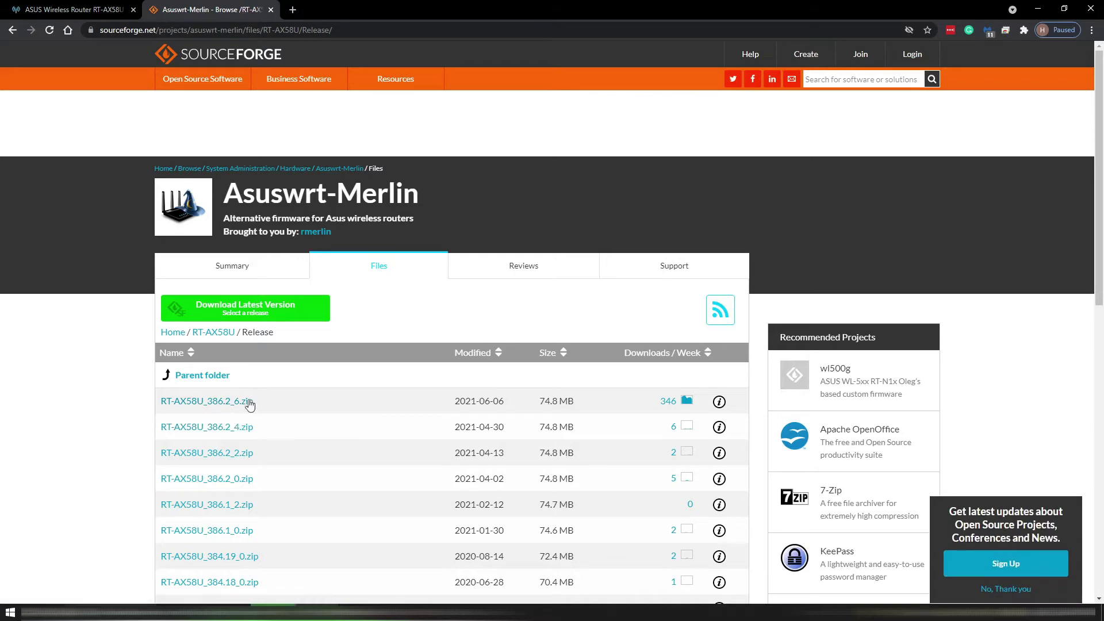
left_click(199, 402)
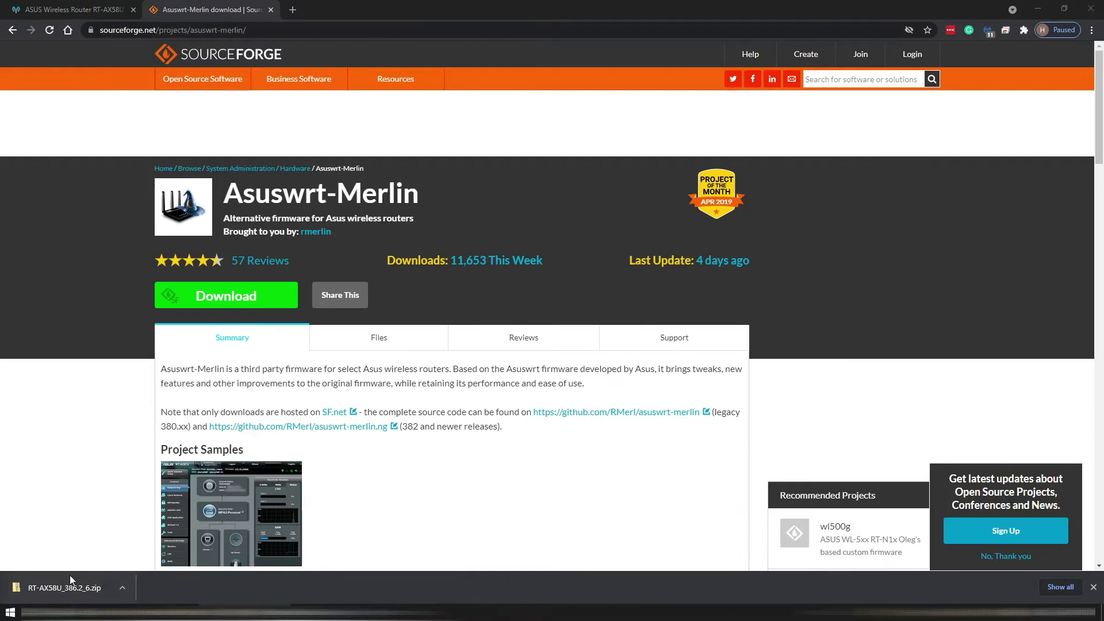
Back up the router settings as Settings_RT-AX58U.CFG and return to the Firmware Upgrade page.
left_click(40, 13)
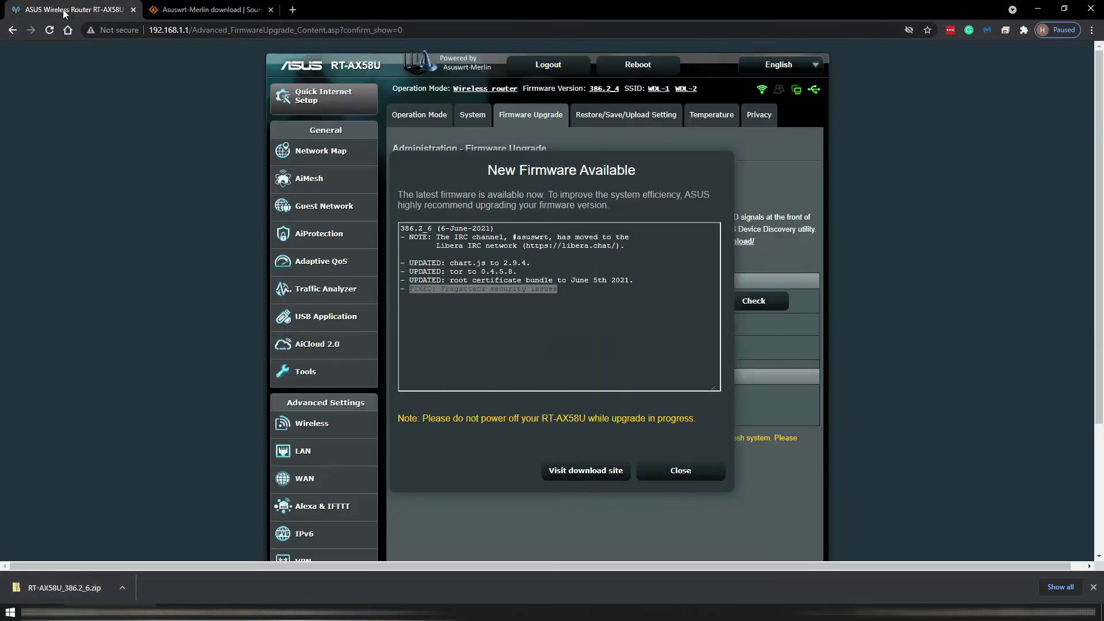
left_click(707, 474)
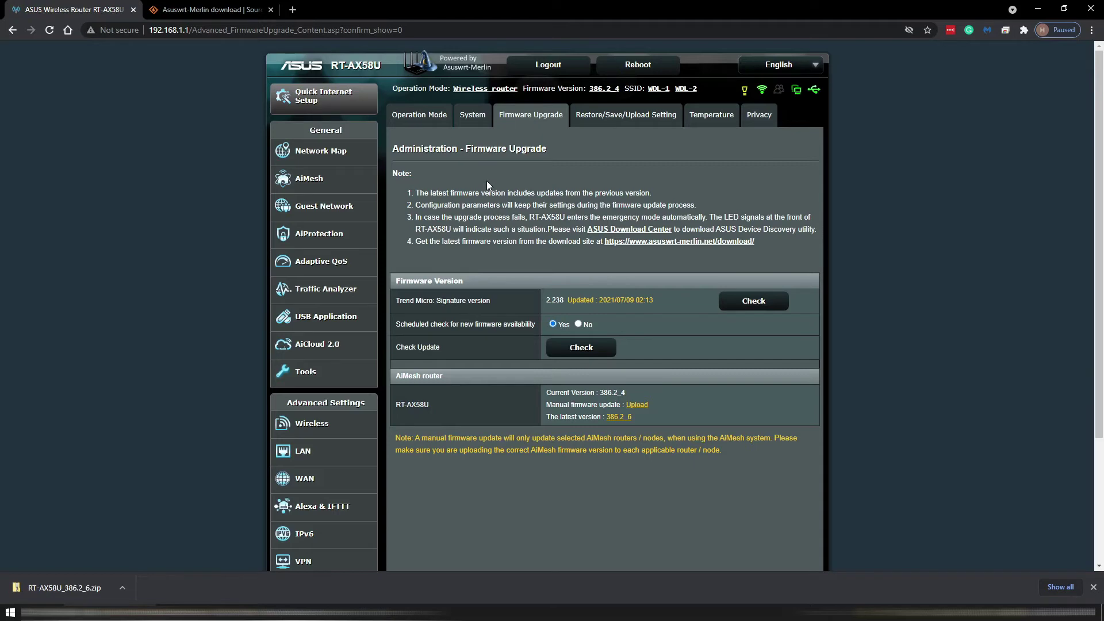
left_click(615, 118)
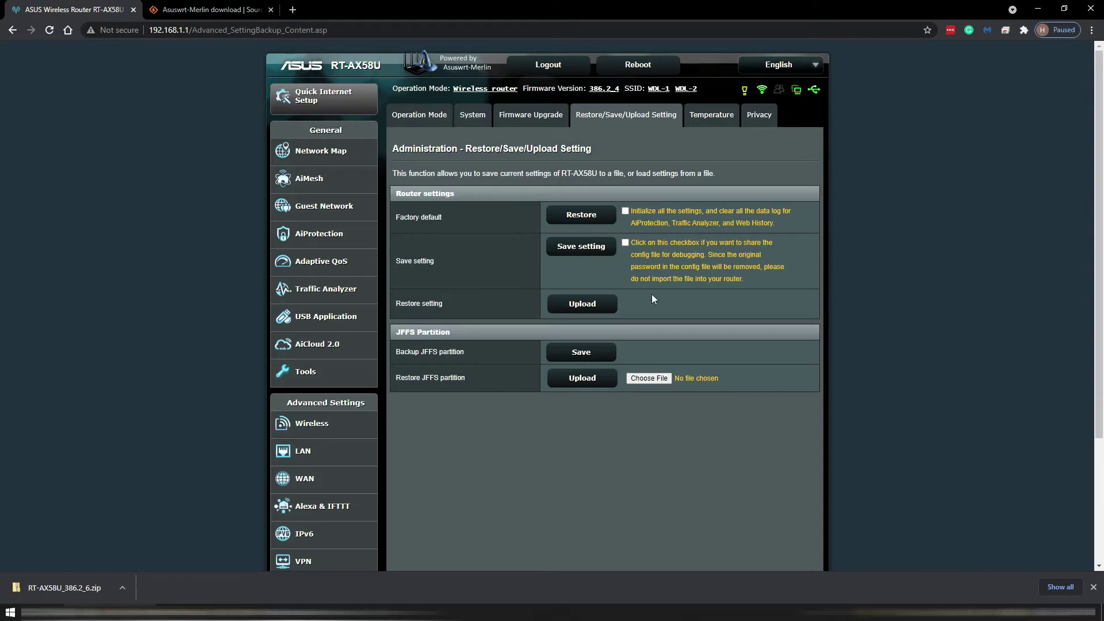
left_click(577, 248)
left_click(581, 247)
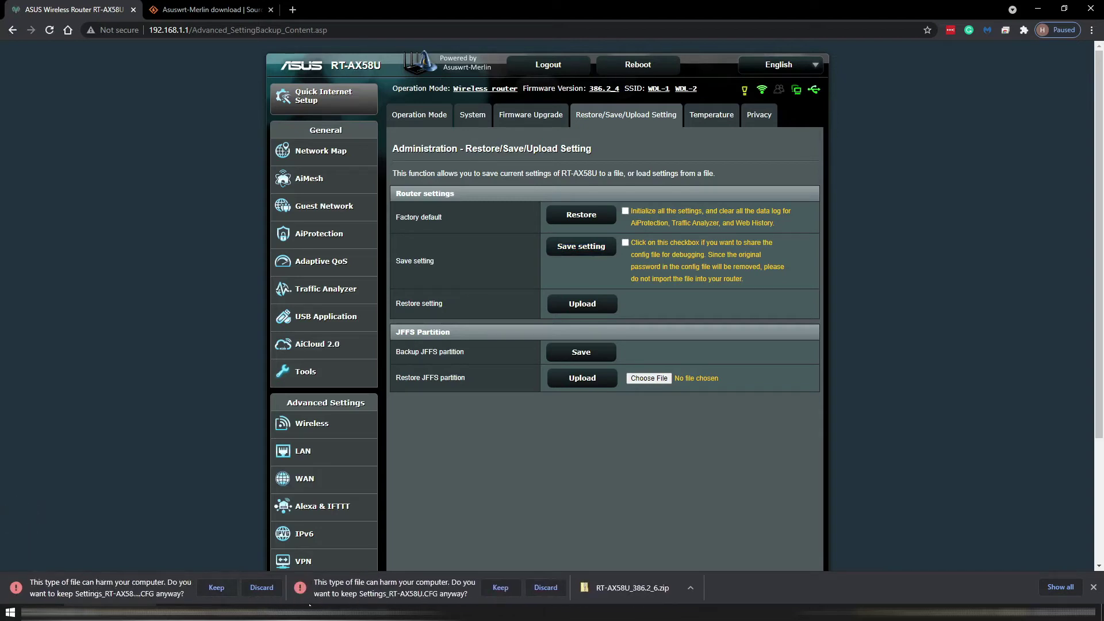
left_click(501, 587)
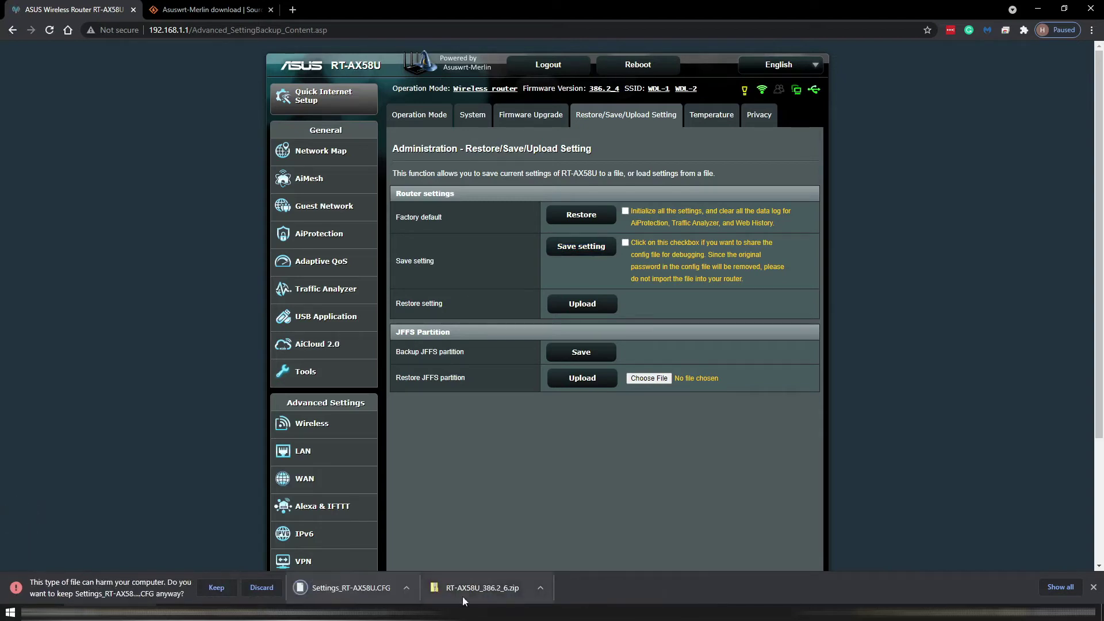
left_click(261, 587)
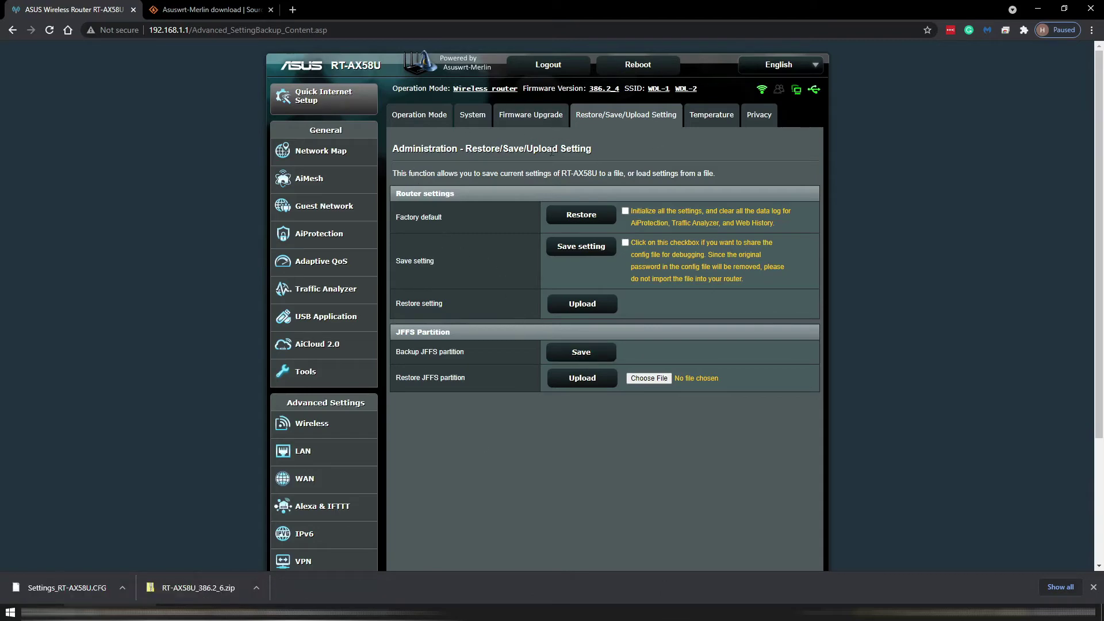
left_click(511, 130)
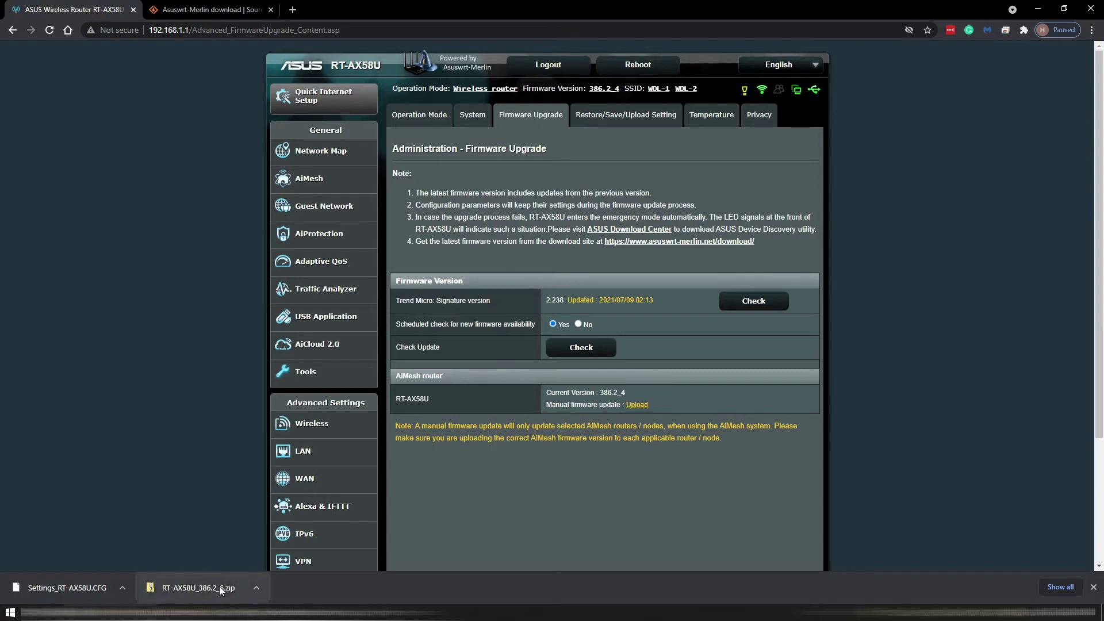
Locate the downloaded RT-AX58U_386.2_6.zip in the Downloads folder.
left_click(256, 588)
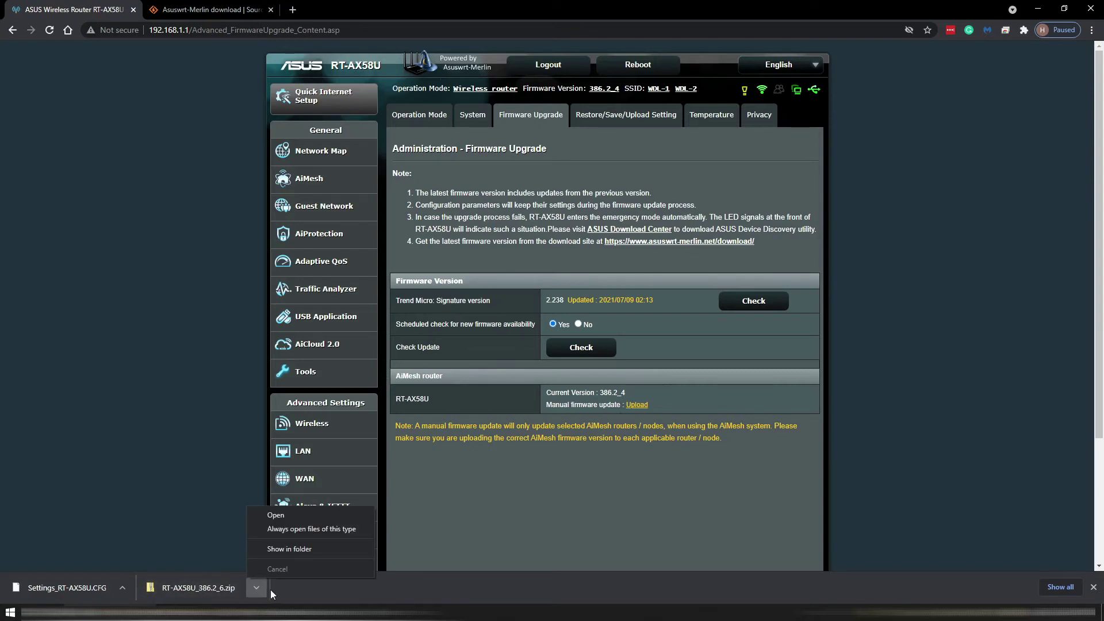
left_click(279, 548)
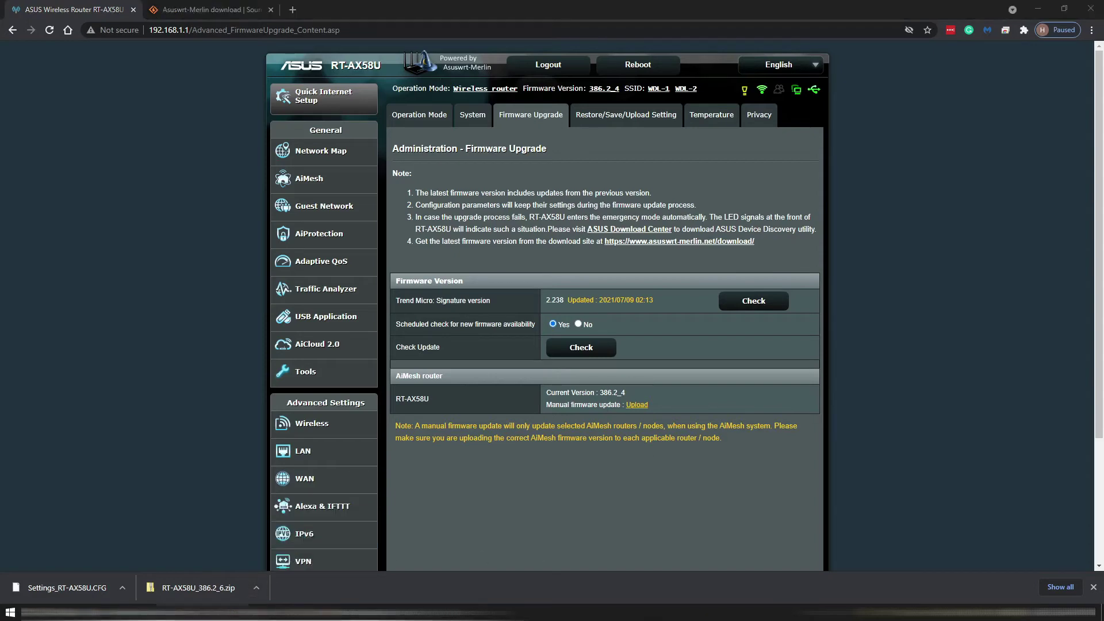
left_click_drag(1011, 224, 598, 138)
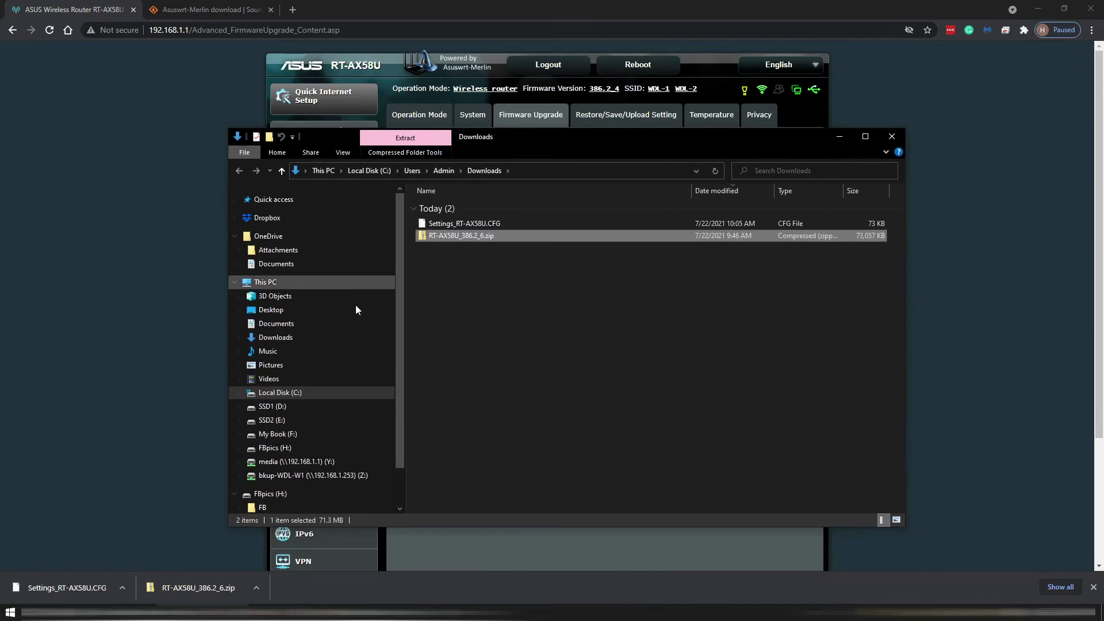
left_click(481, 273)
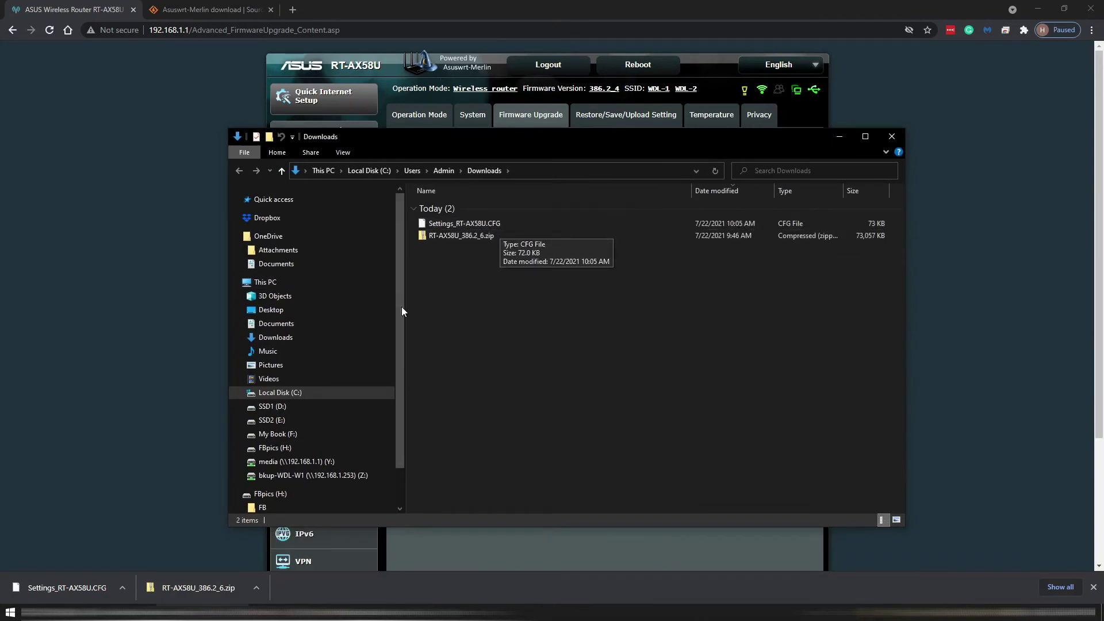
left_click(461, 236)
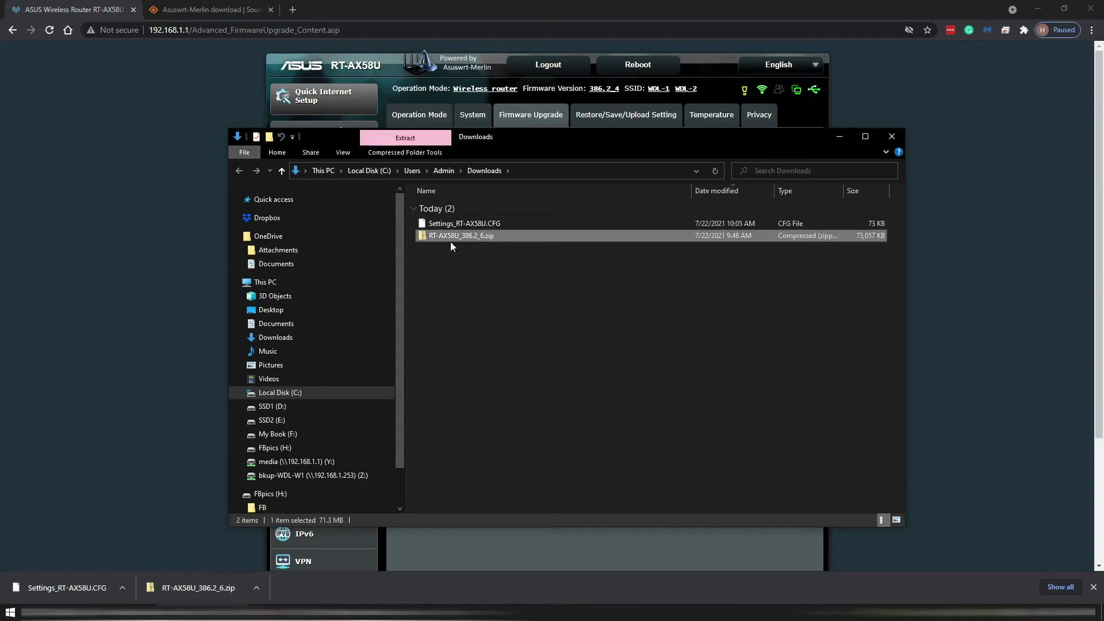
double_click(467, 236)
Extract the zip into an RT-AX58U_386.2_6 folder and close both Explorer windows.
right_click(469, 236)
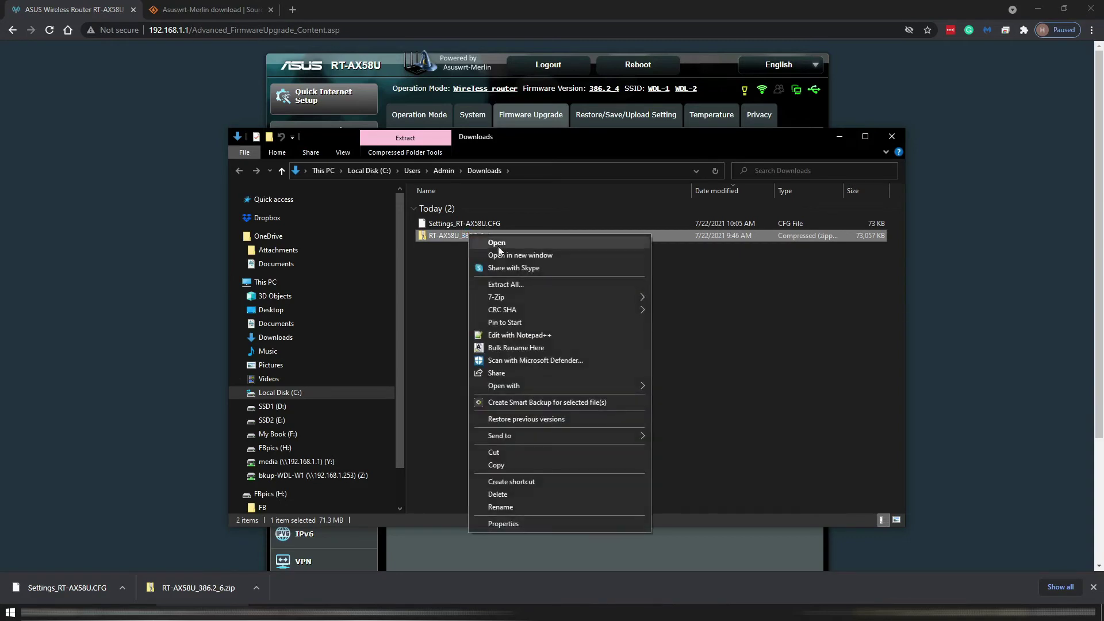
left_click(498, 285)
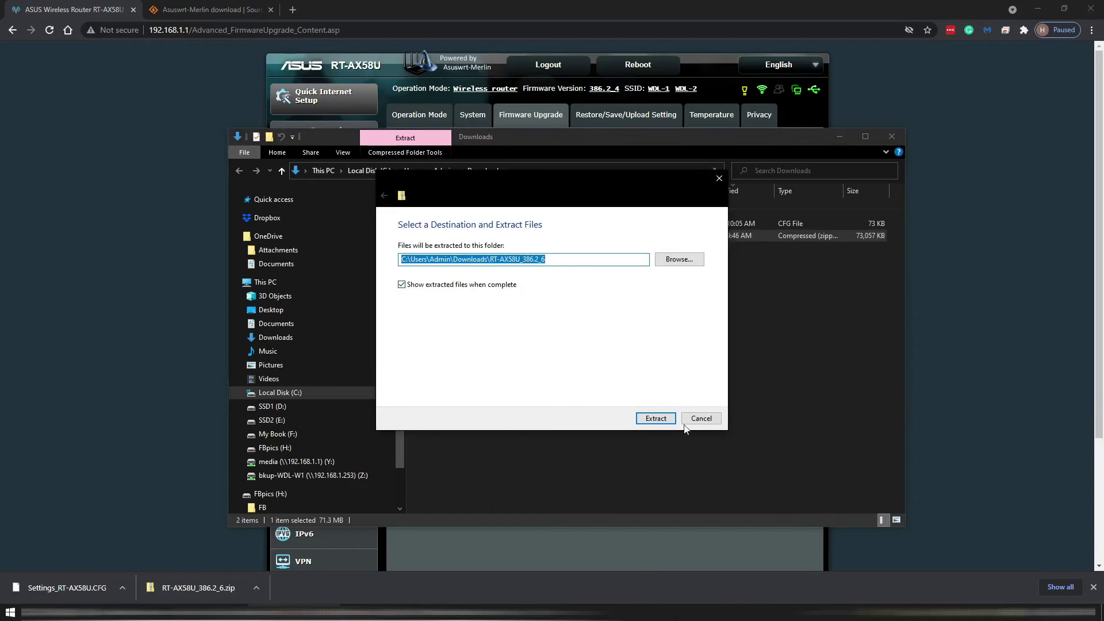
left_click(655, 418)
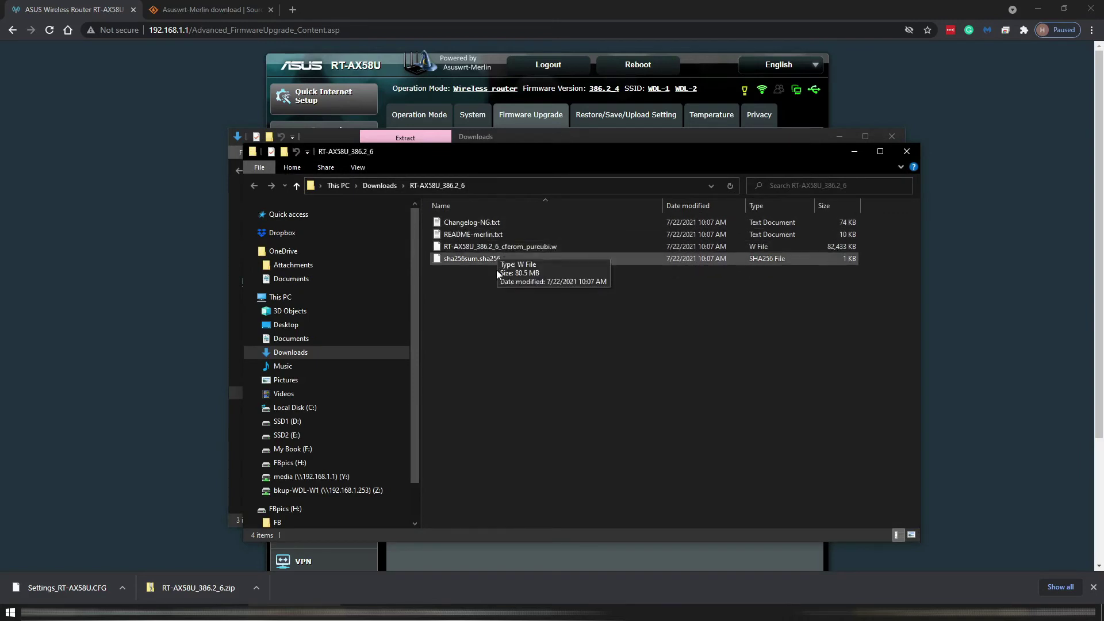
left_click(907, 151)
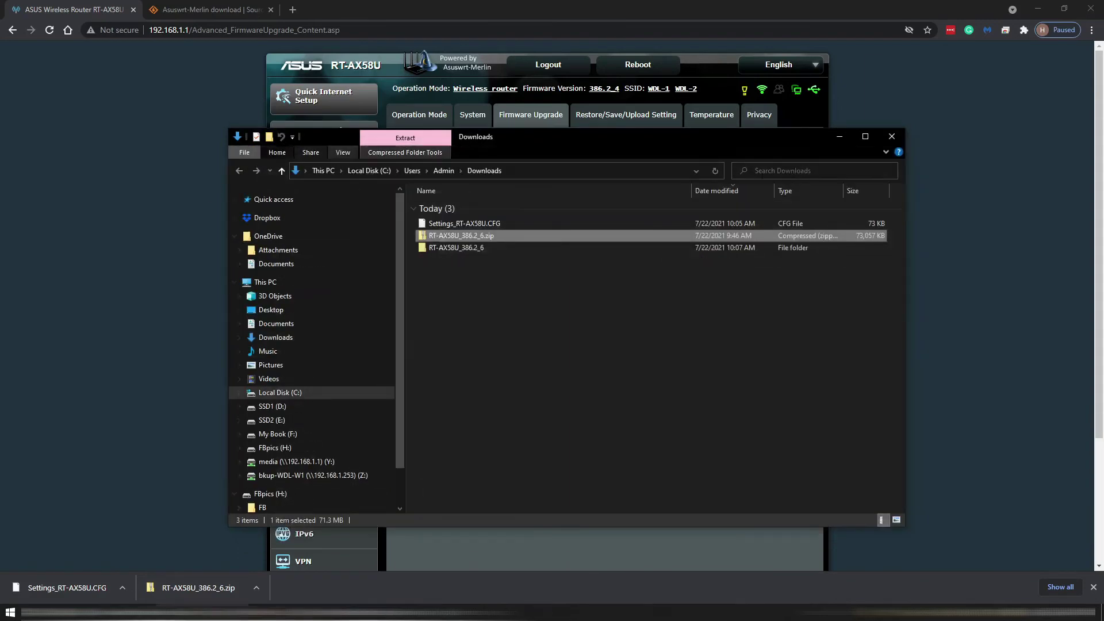
left_click(892, 141)
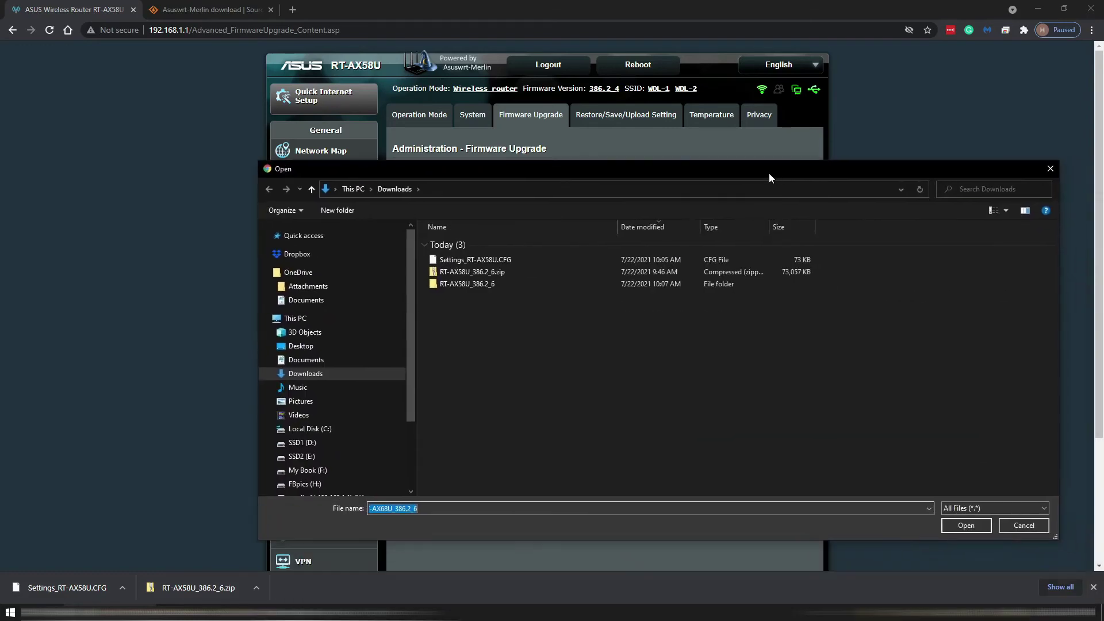
Upload RT-AX58U_386.2_6_cferom_pureubi.w from the RT-AX58U_386.2_6 folder as a manual firmware update.
left_click(458, 284)
double_click(458, 284)
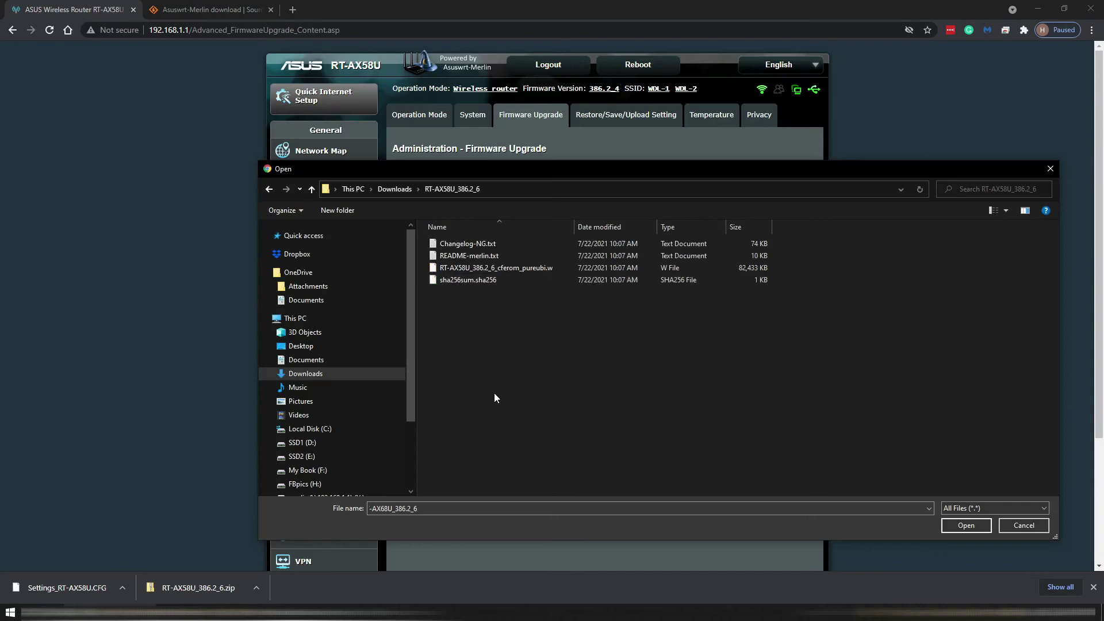
left_click(534, 268)
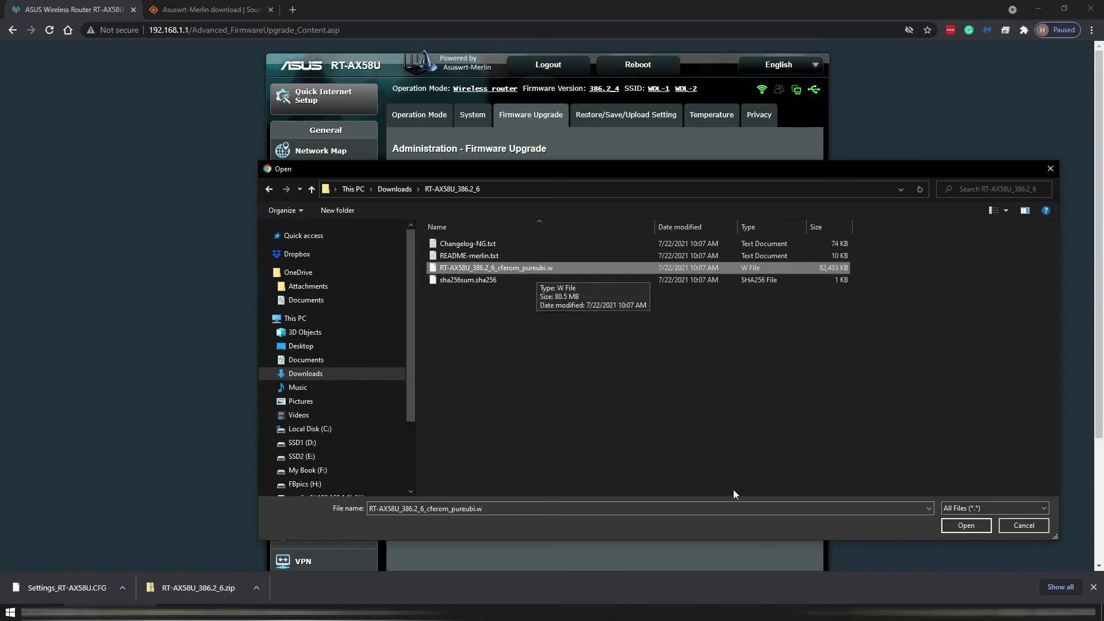
left_click(964, 525)
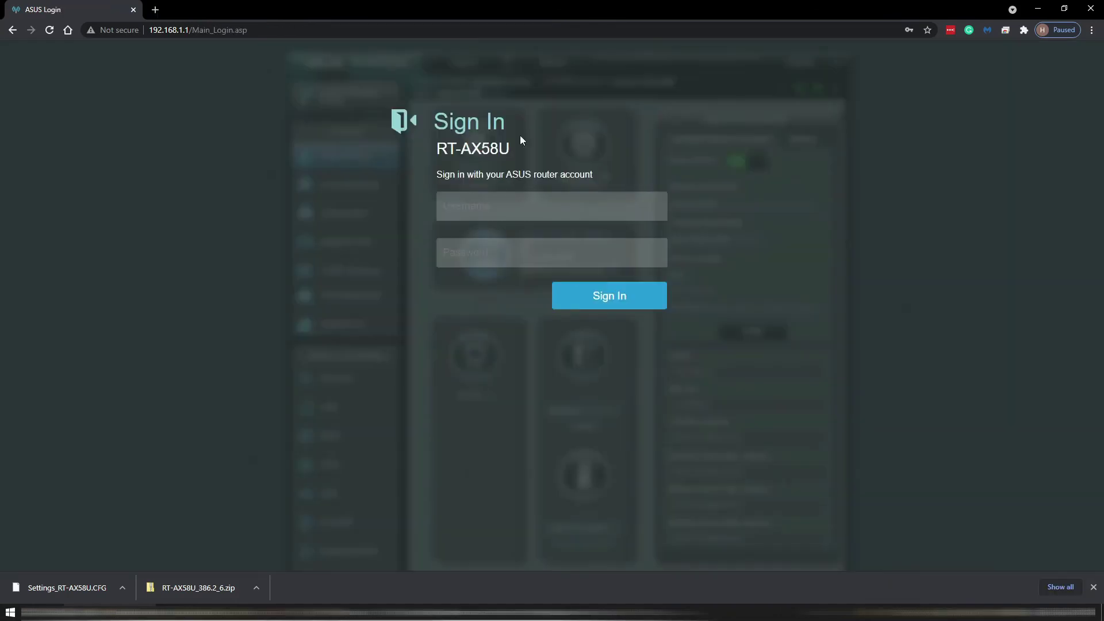
Sign back in to the router admin with the saved login.
left_click(470, 198)
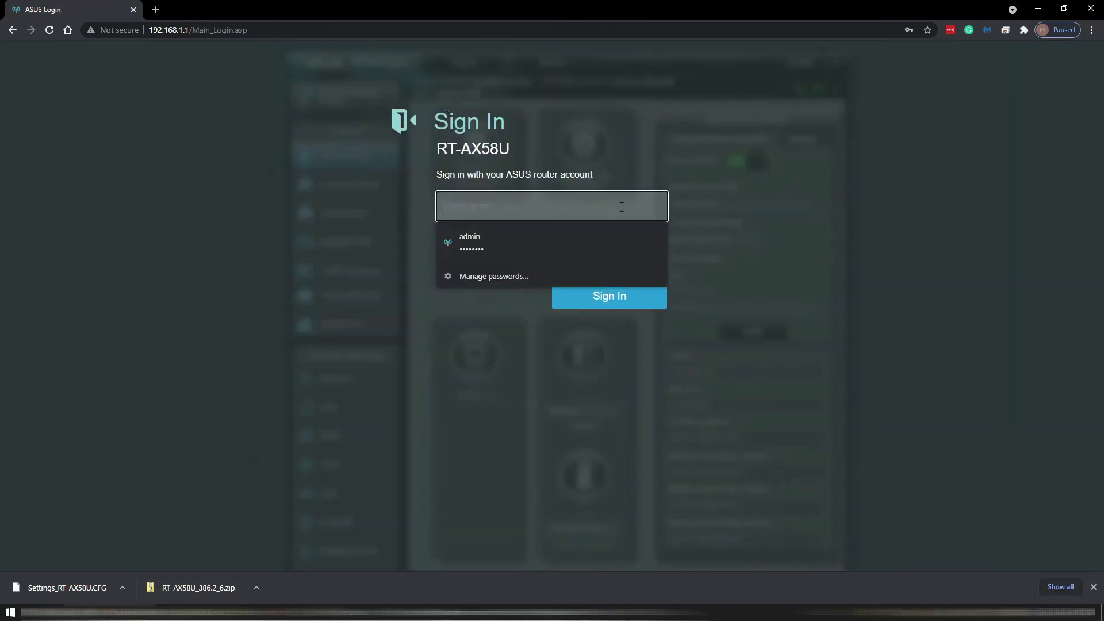
left_click(518, 243)
left_click(626, 294)
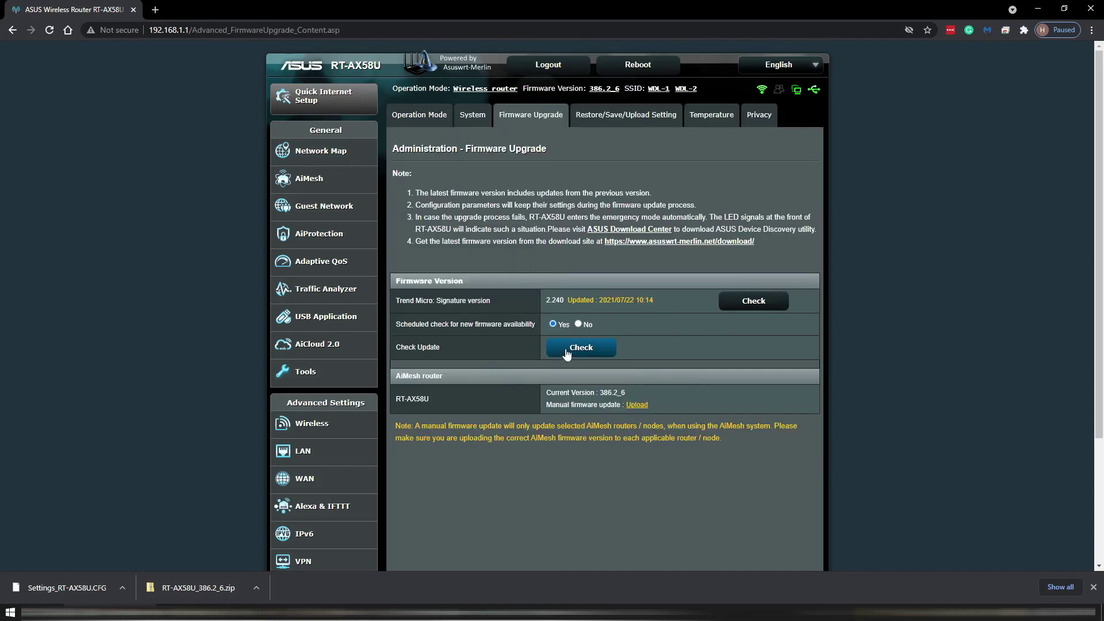
Run Check Update and highlight the message confirming 386.2_6 is the latest firmware.
left_click(560, 352)
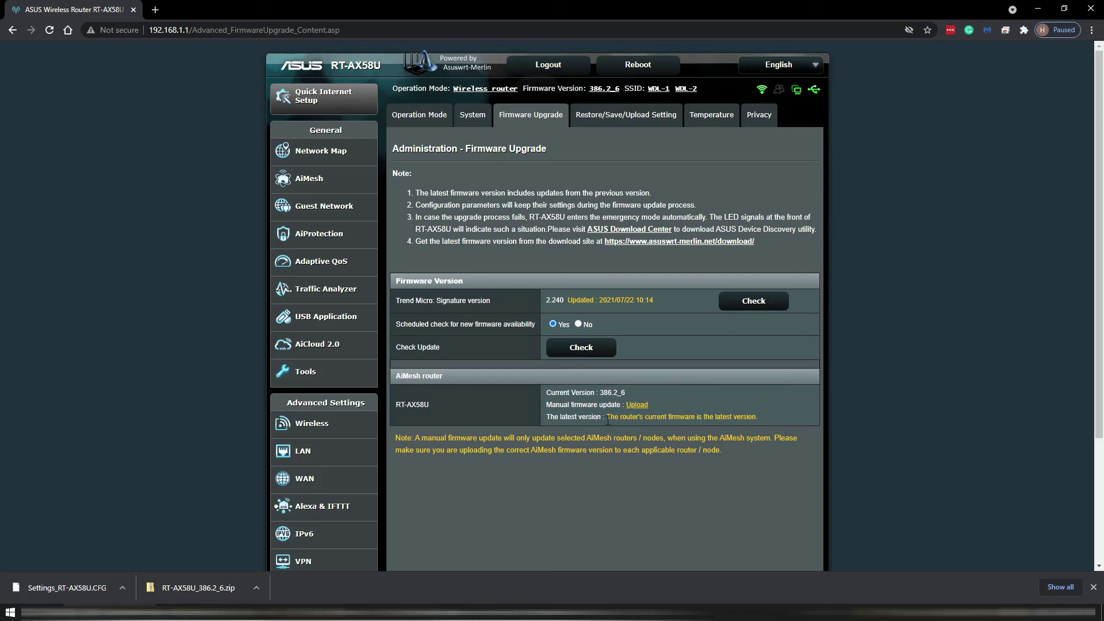
left_click_drag(608, 420, 775, 424)
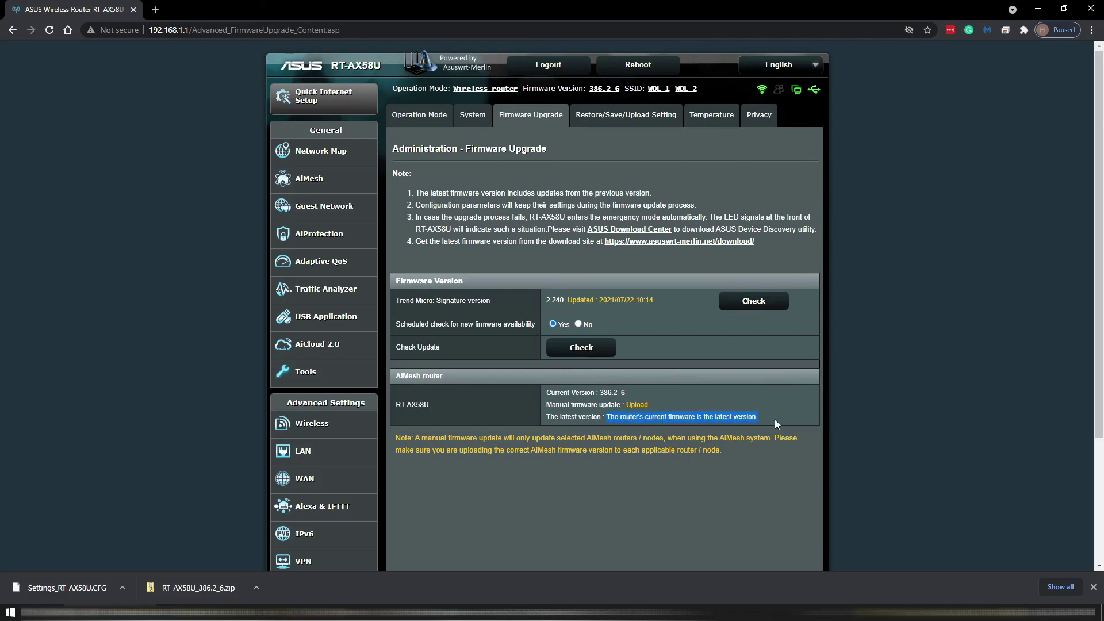